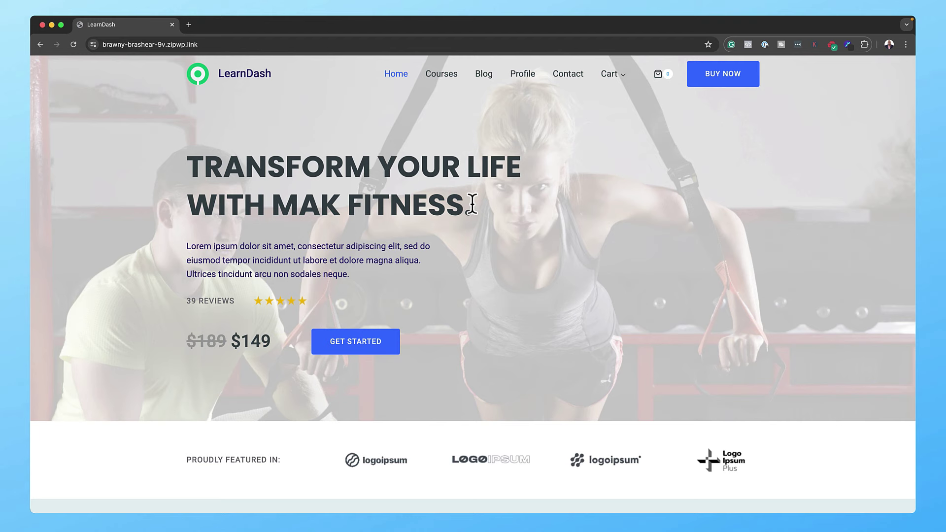
# Step: Open the course catalogue and view My Fitness Course's not-enrolled status and lessons
pyautogui.scroll(-20, 472, 204)
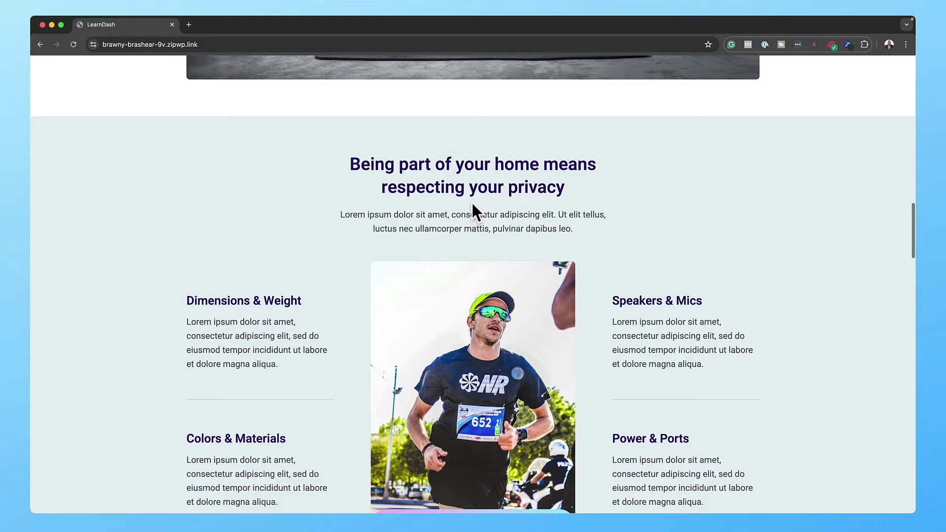
pyautogui.scroll(15, 471, 201)
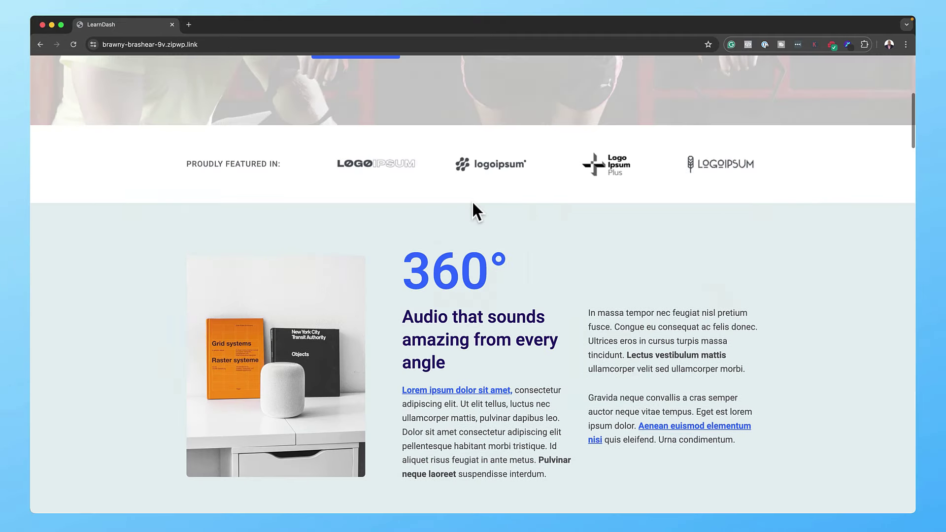
pyautogui.scroll(5, 472, 200)
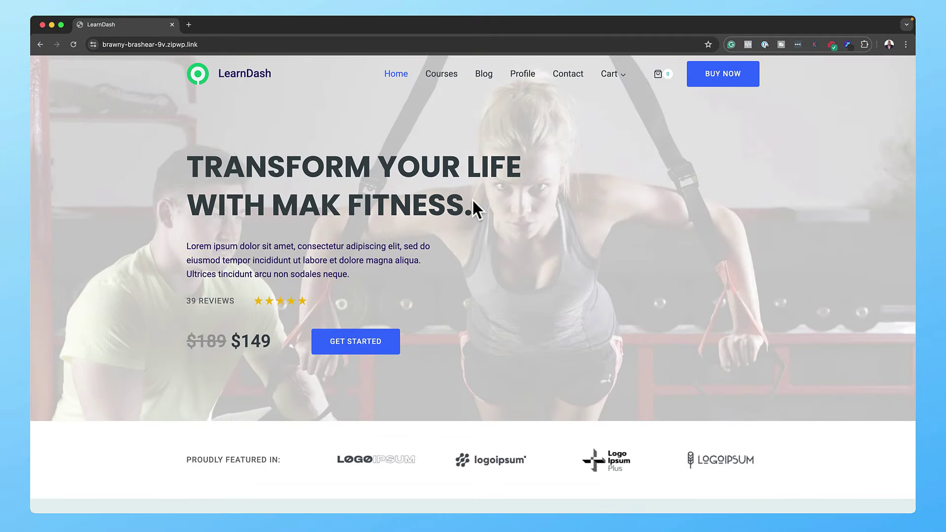
pyautogui.click(365, 348)
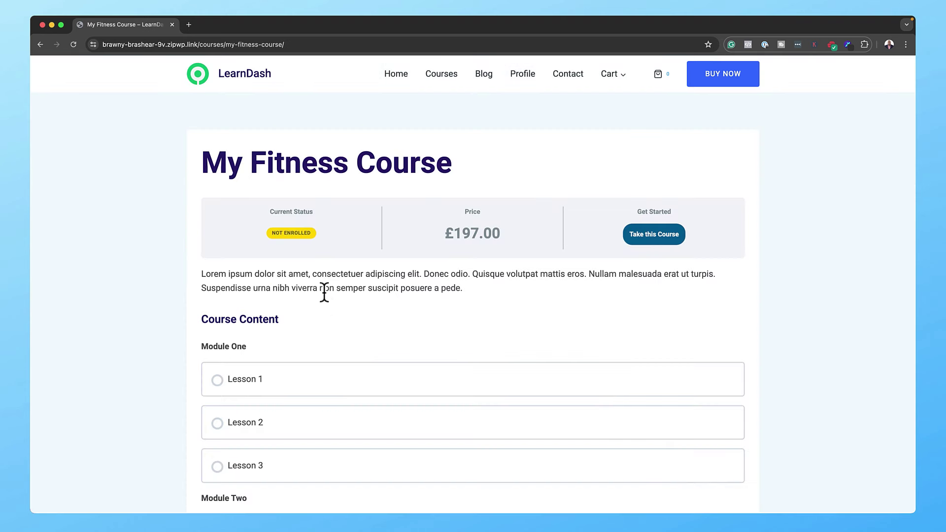
pyautogui.moveTo(297, 232)
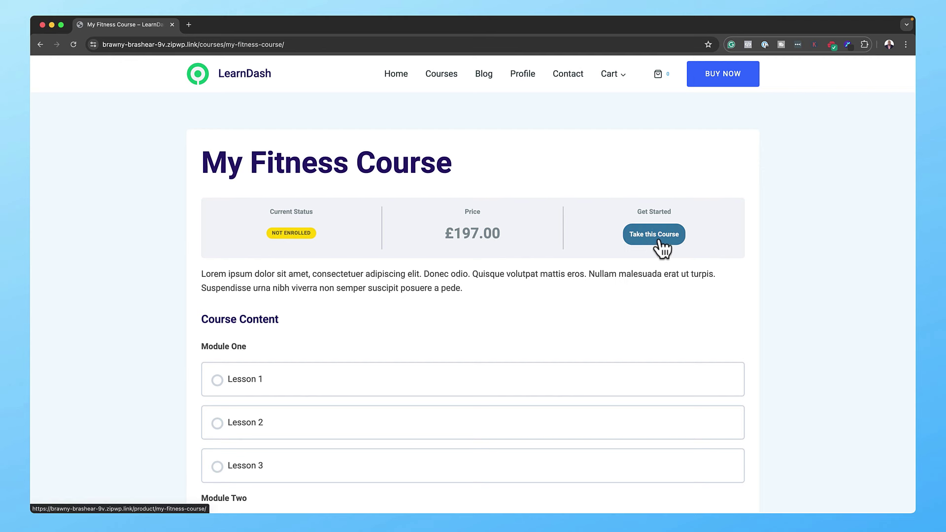
pyautogui.moveTo(333, 389)
# Step: Review the module list and go to buy My Fitness Course at £197.00
pyautogui.scroll(-5, 286, 385)
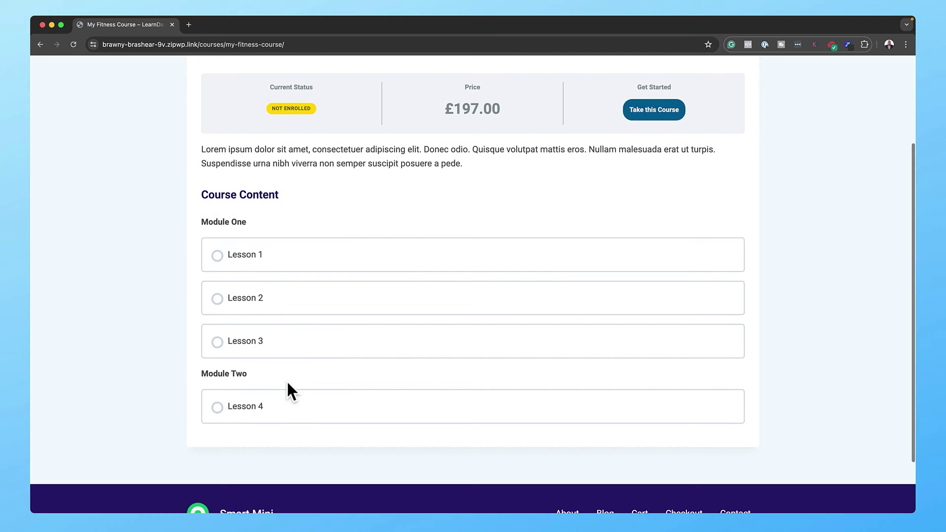
pyautogui.scroll(4, 282, 308)
pyautogui.scroll(1, 279, 297)
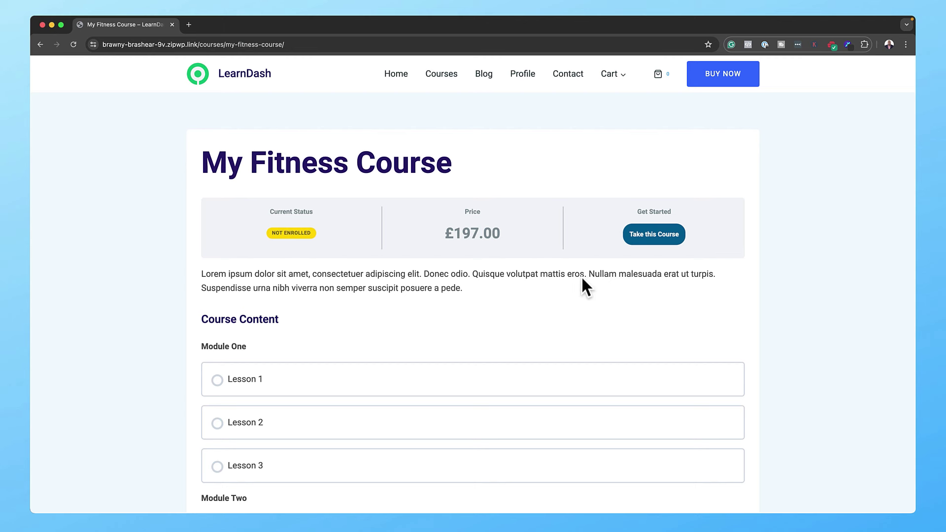
pyautogui.click(647, 235)
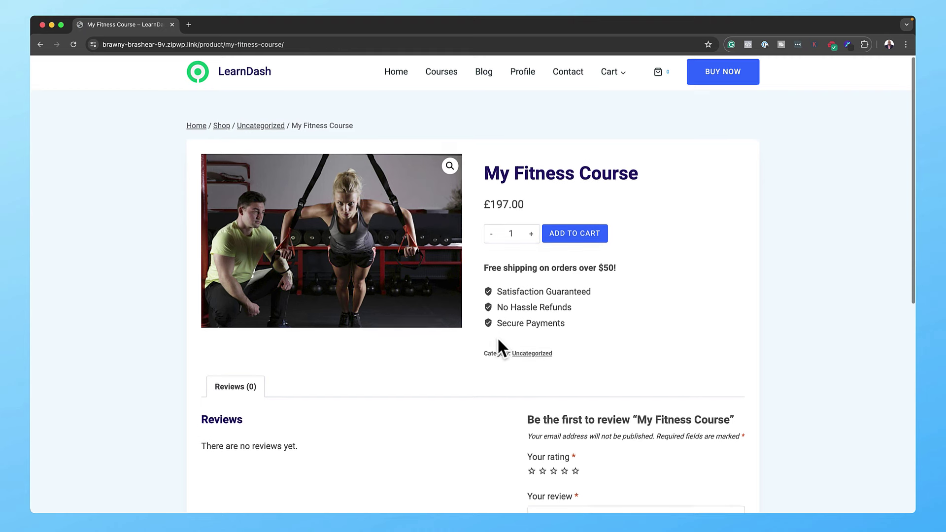
# Step: Review the £197.00 shop product page, then open My Fitness Course from the Courses page
pyautogui.scroll(-10, 498, 340)
pyautogui.scroll(8, 497, 337)
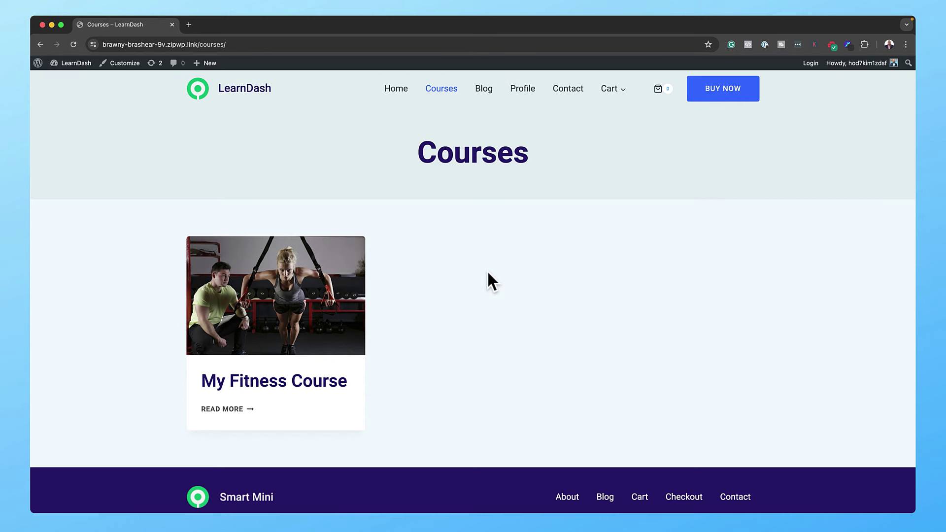
pyautogui.click(277, 385)
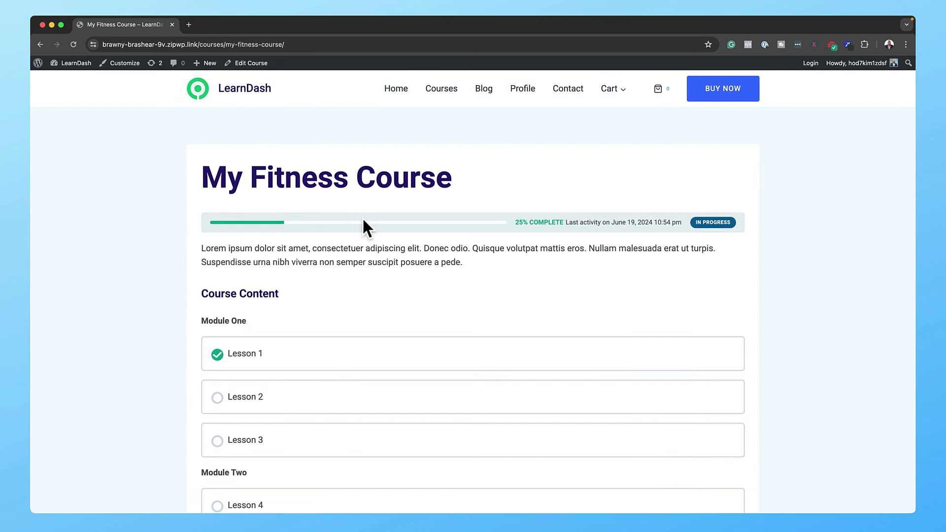
# Step: Browse Lesson 2's video lesson in My Fitness Course, still at 1/4 steps complete
pyautogui.scroll(-1, 320, 299)
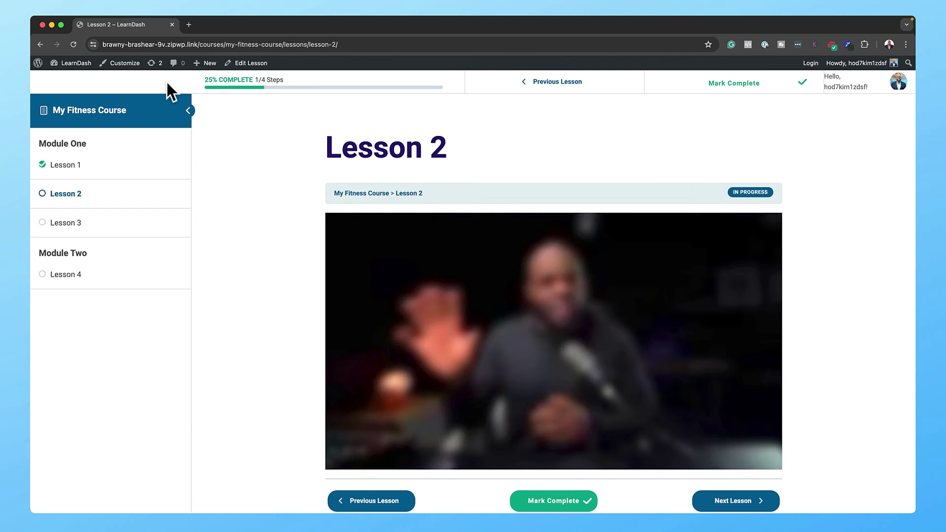
pyautogui.scroll(-3, 856, 320)
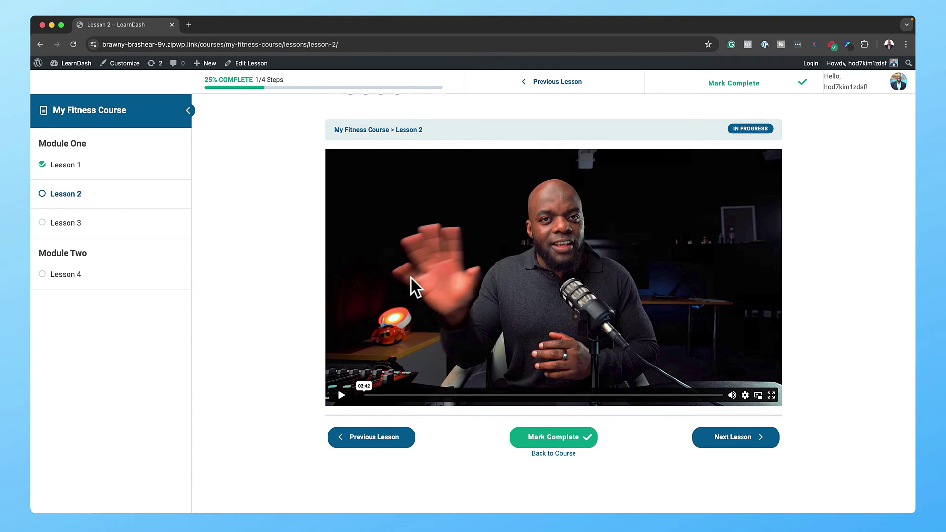
pyautogui.scroll(3, 409, 278)
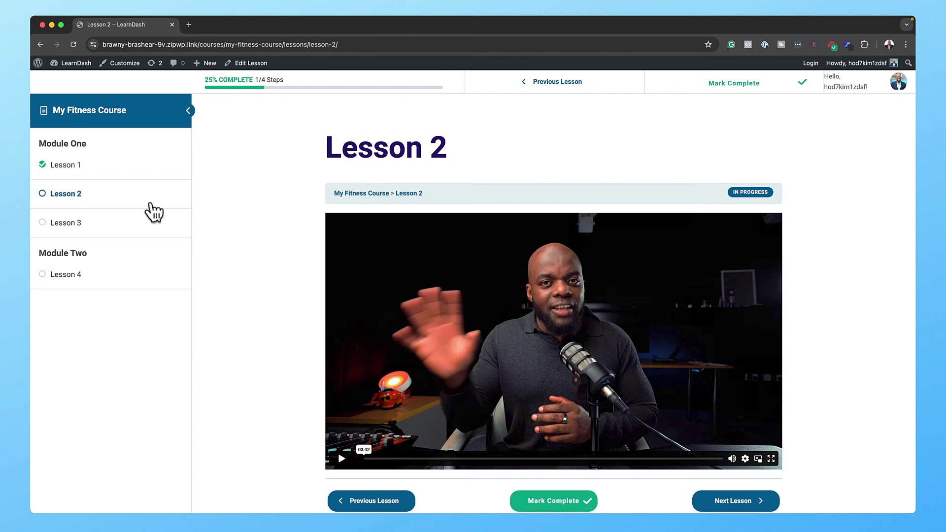
pyautogui.moveTo(900, 87)
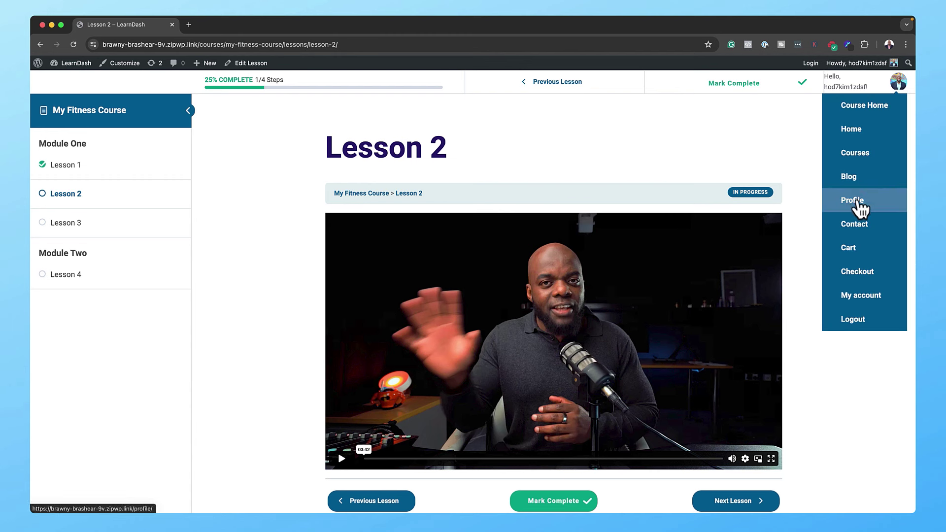
# Step: Open the Profile page and review Your Courses, showing My Fitness Course in progress
pyautogui.click(860, 201)
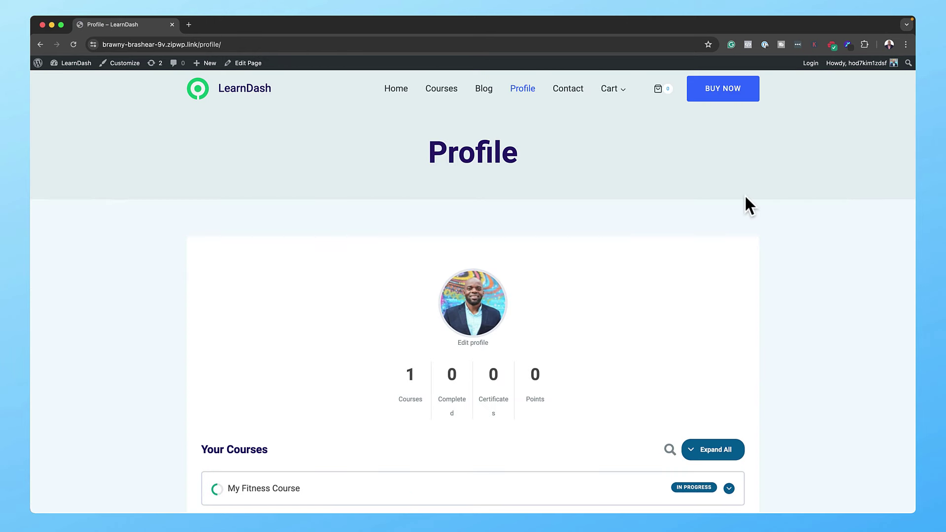
pyautogui.scroll(-5, 745, 202)
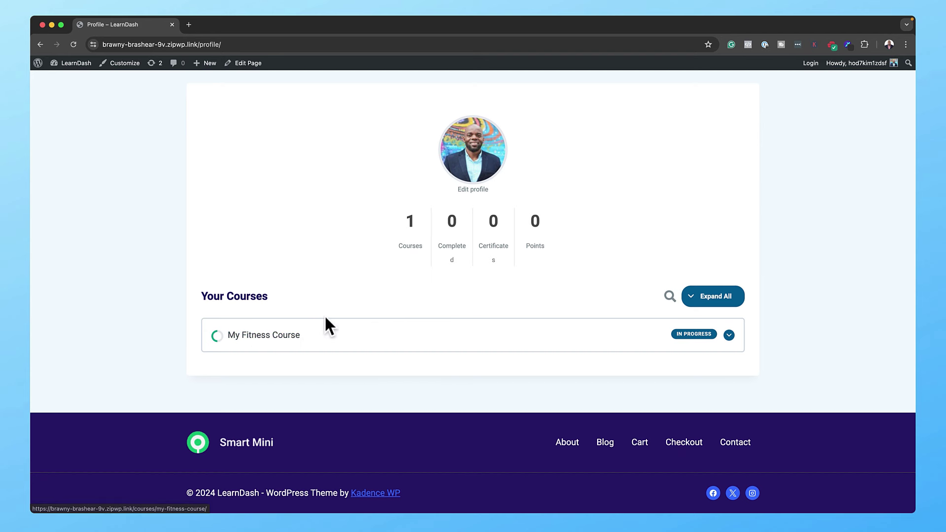
pyautogui.scroll(3, 324, 314)
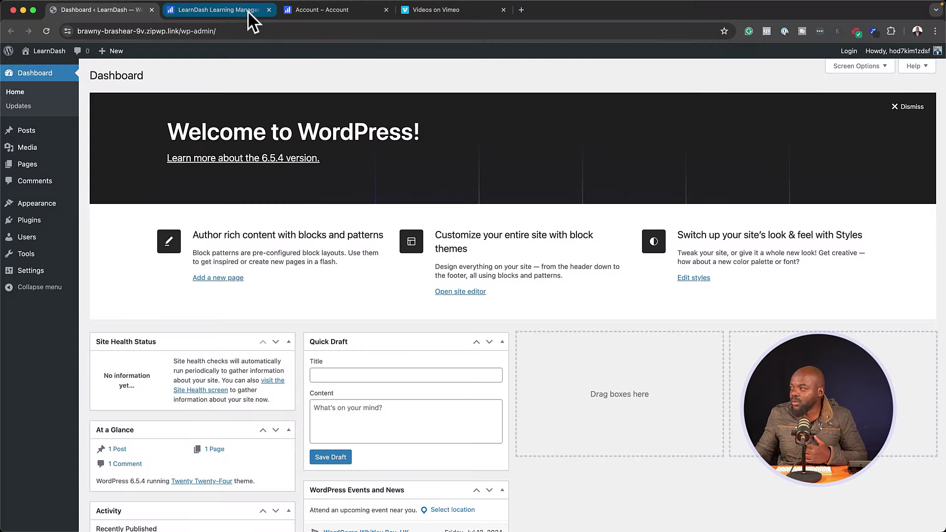
# Step: Select the LearnDash Plus licence key on the learndash.com account Subscriptions page
pyautogui.click(248, 12)
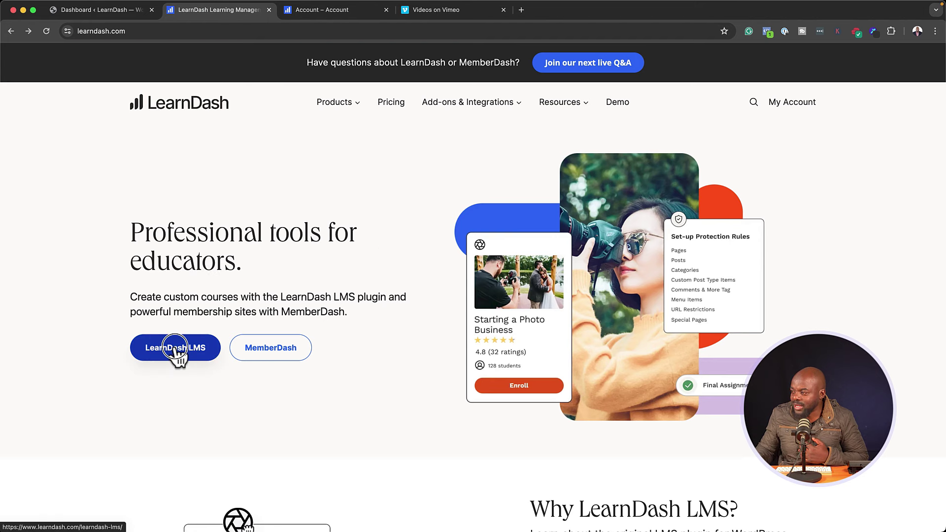
pyautogui.click(176, 353)
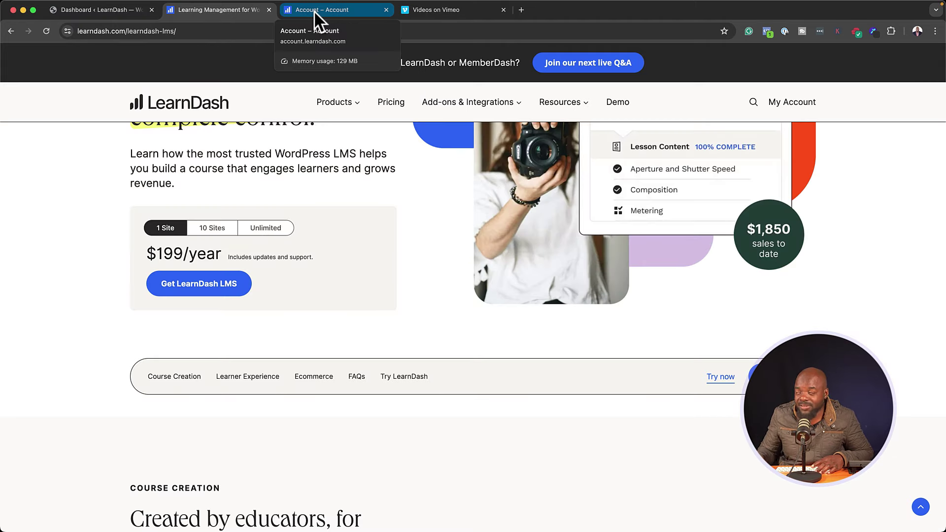
pyautogui.click(314, 11)
pyautogui.click(170, 251)
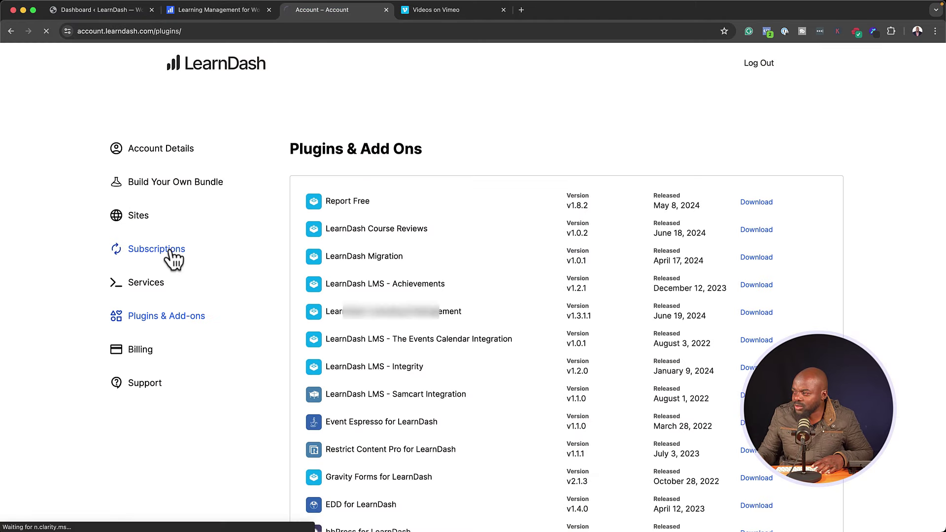
pyautogui.scroll(-3, 443, 312)
pyautogui.moveTo(444, 312); pyautogui.dragTo(294, 314)
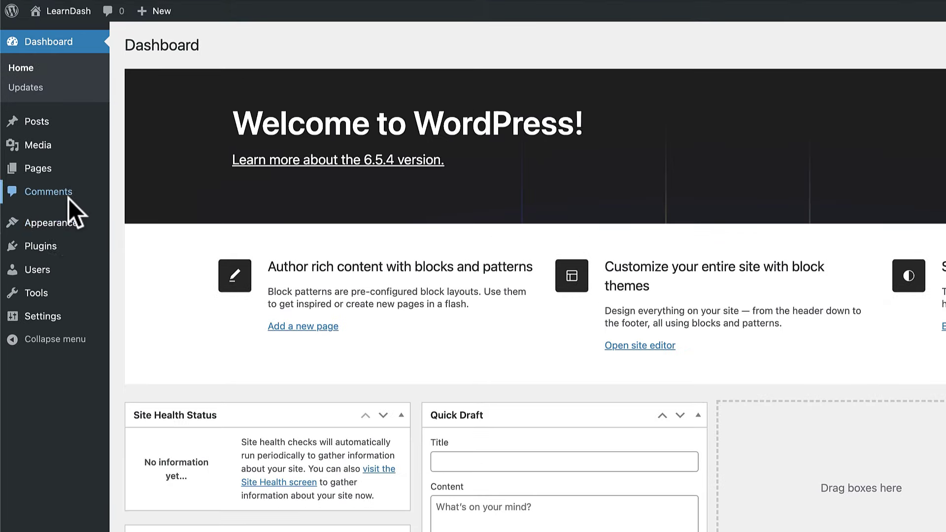
# Step: Choose sfwd-lms-v4.15.2.zip in the Upload Plugin form under Plugins > Add New Plugin
pyautogui.moveTo(36, 183)
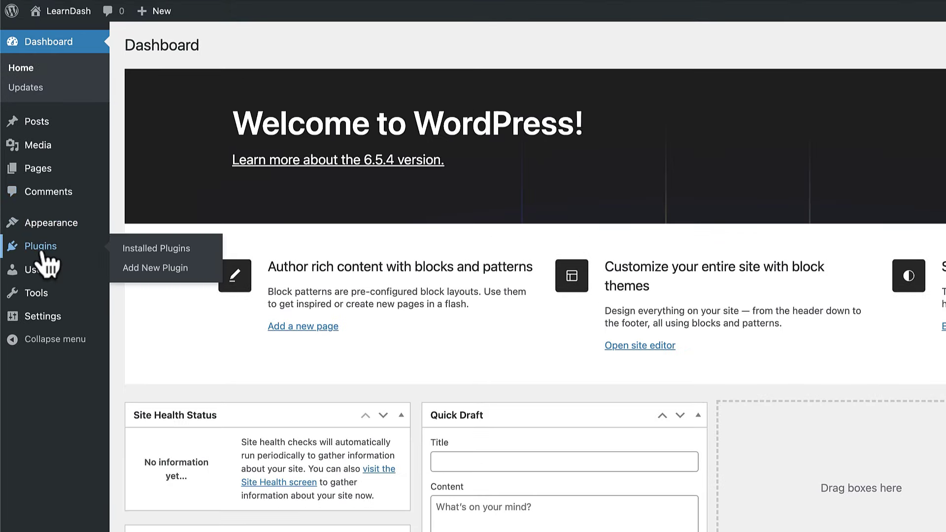
pyautogui.click(167, 269)
pyautogui.click(252, 50)
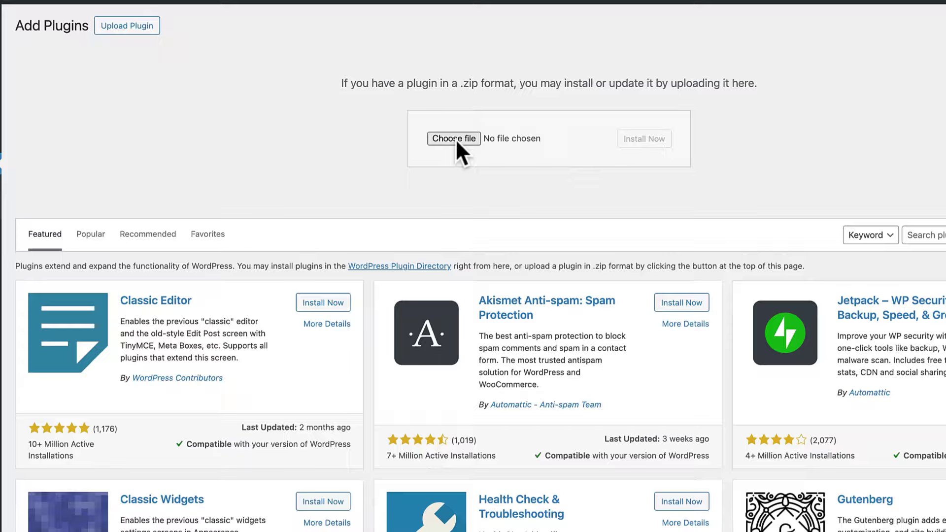
pyautogui.click(485, 142)
pyautogui.click(311, 96)
pyautogui.doubleClick(311, 97)
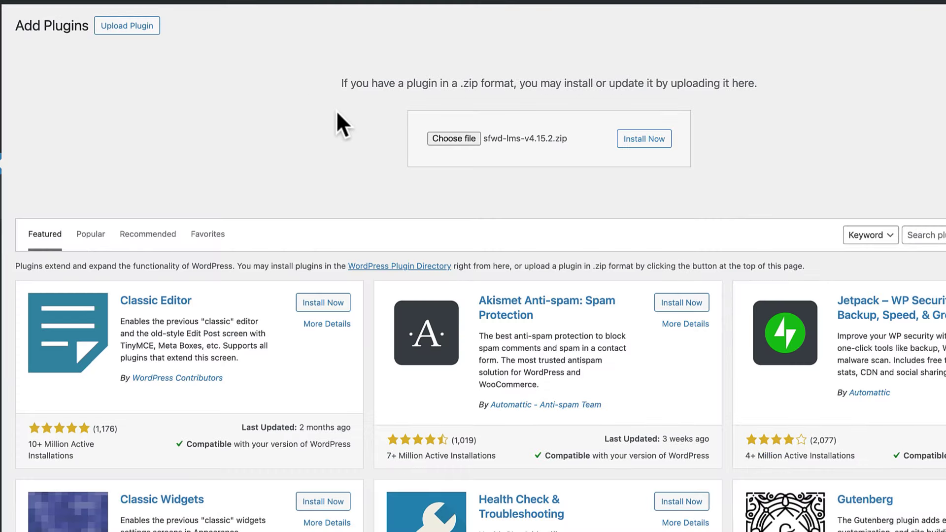
# Step: Install the uploaded LearnDash plugin and activate it
pyautogui.click(642, 140)
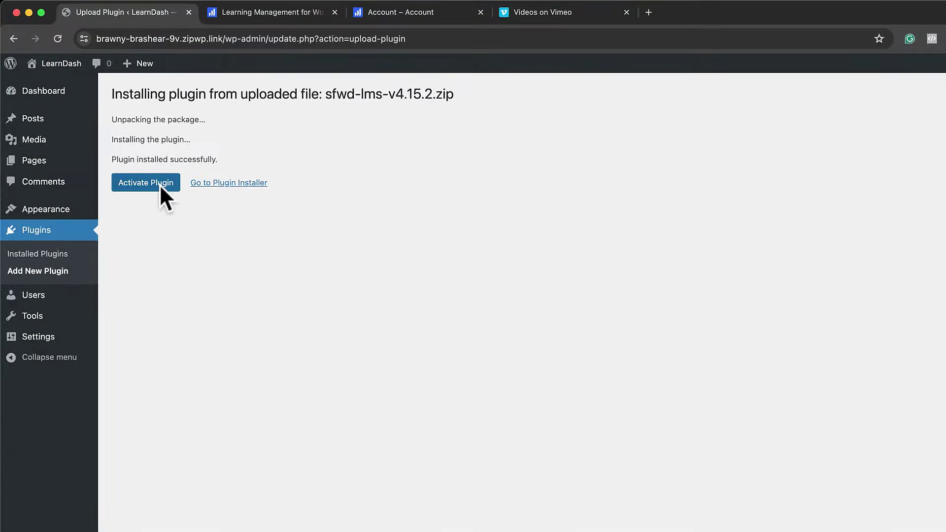
pyautogui.click(148, 184)
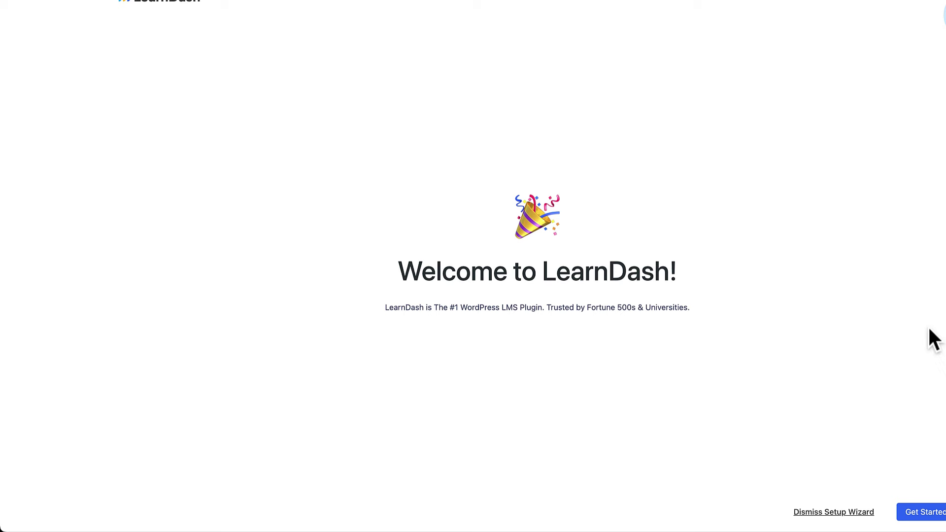
# Step: Start the wizard, enter the purchase e-mail, paste and validate the licence key, and continue
pyautogui.click(771, 515)
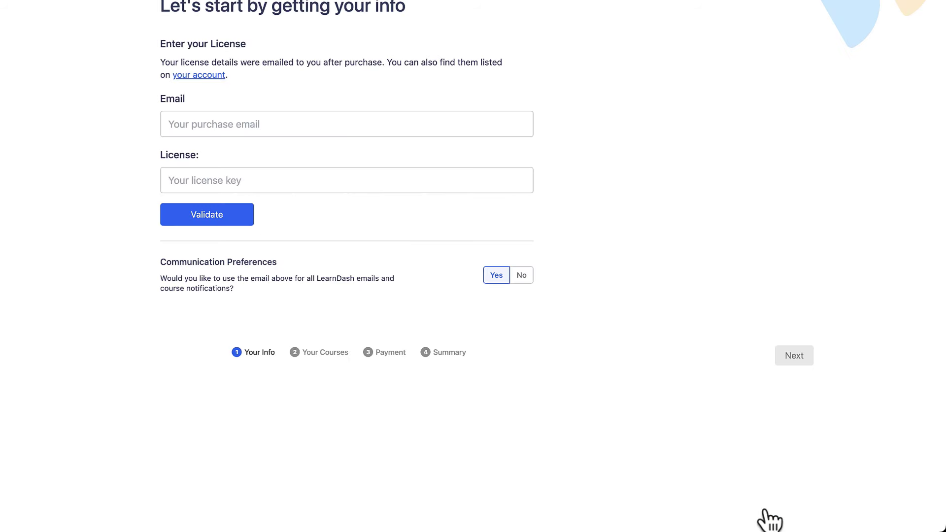
pyautogui.click(266, 132)
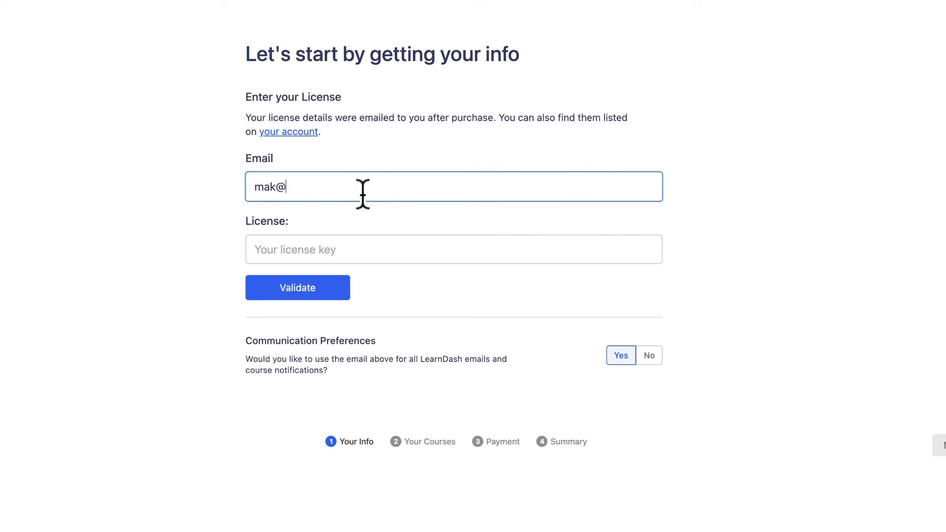
pyautogui.click(291, 249)
pyautogui.hotkey('ctrl', 'v')
pyautogui.click(296, 291)
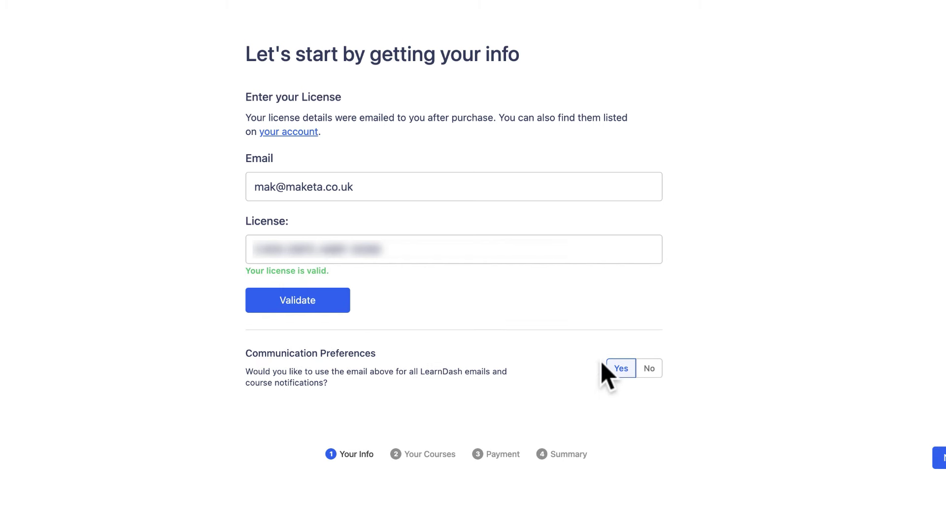
pyautogui.click(940, 458)
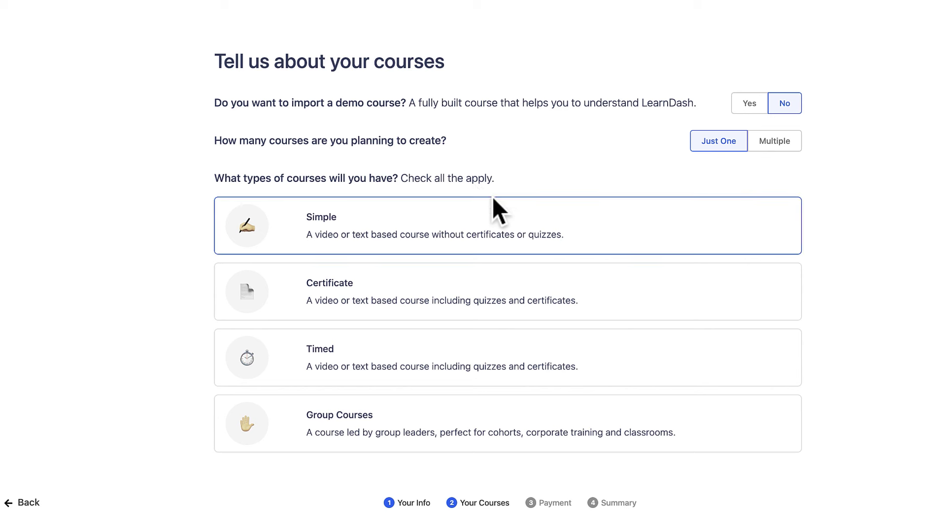
# Step: Choose the Simple and Certificate course types and continue to the payment question
pyautogui.click(358, 225)
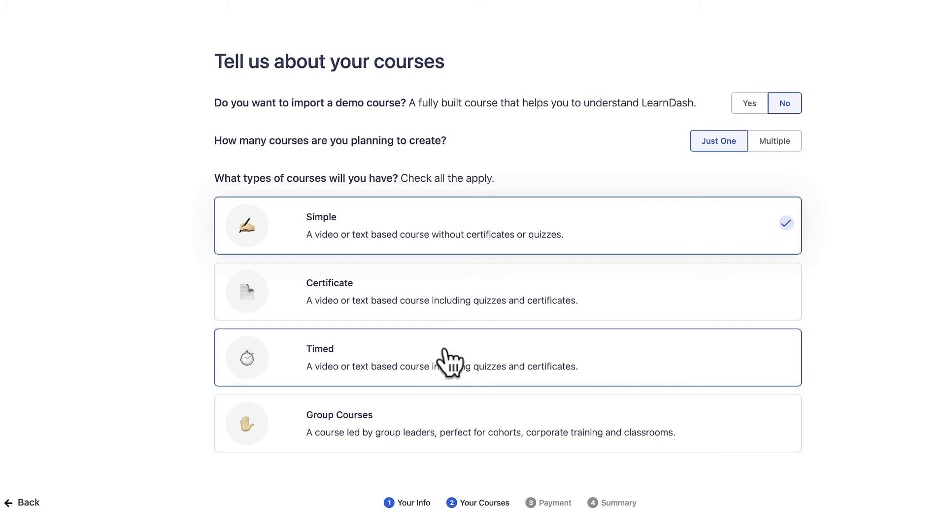
pyautogui.click(433, 289)
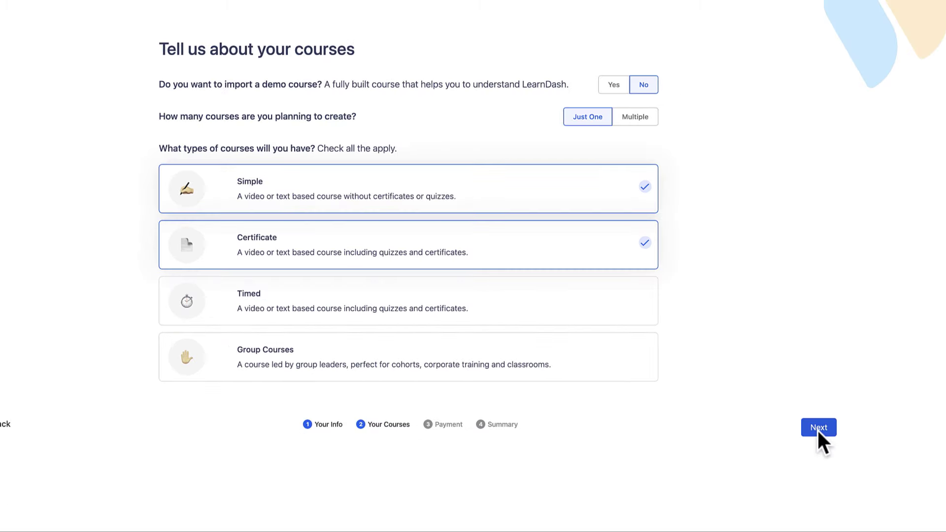
pyautogui.click(817, 429)
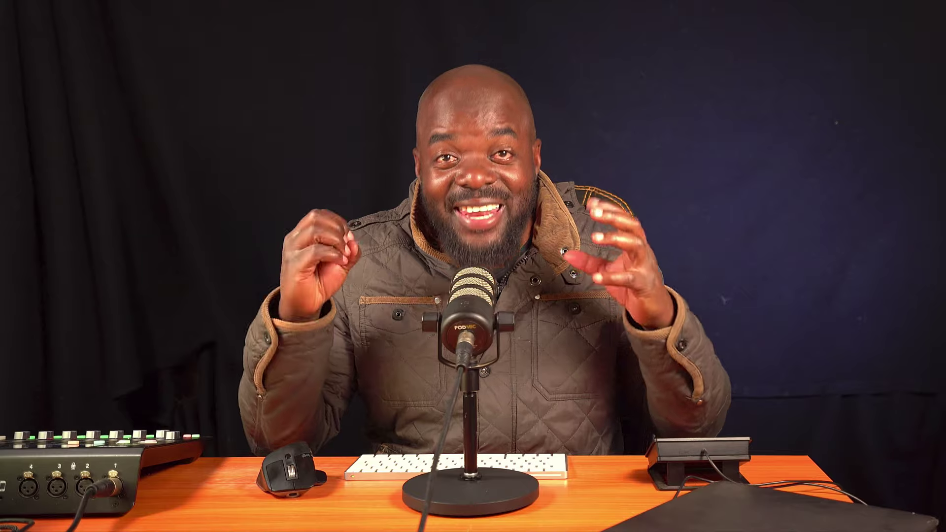